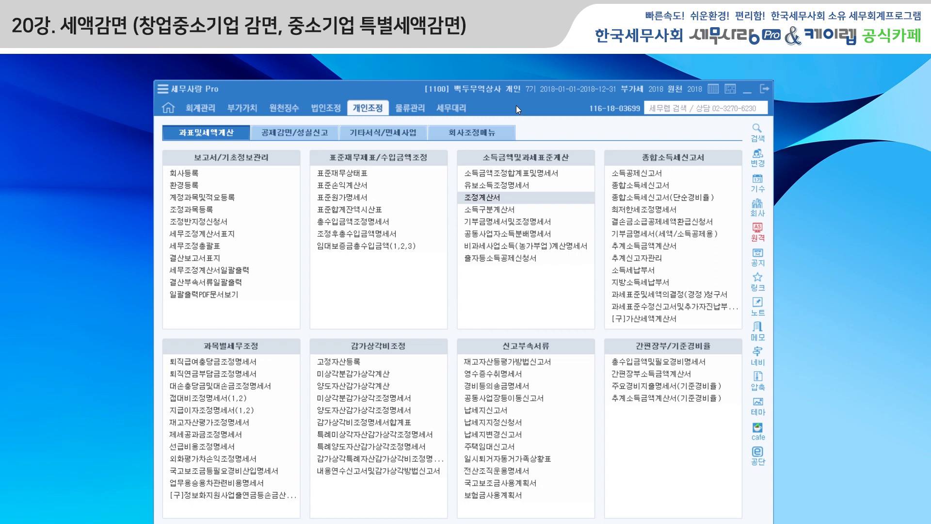
Open the 소득구분계산서, examine its final 5.소득구분계산서 section, and close the form
left_click(509, 212)
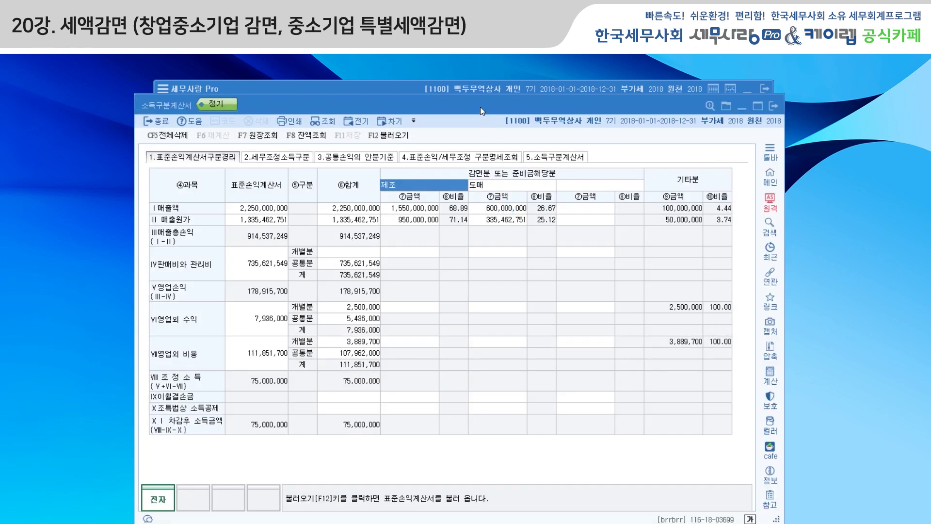
left_click(572, 157)
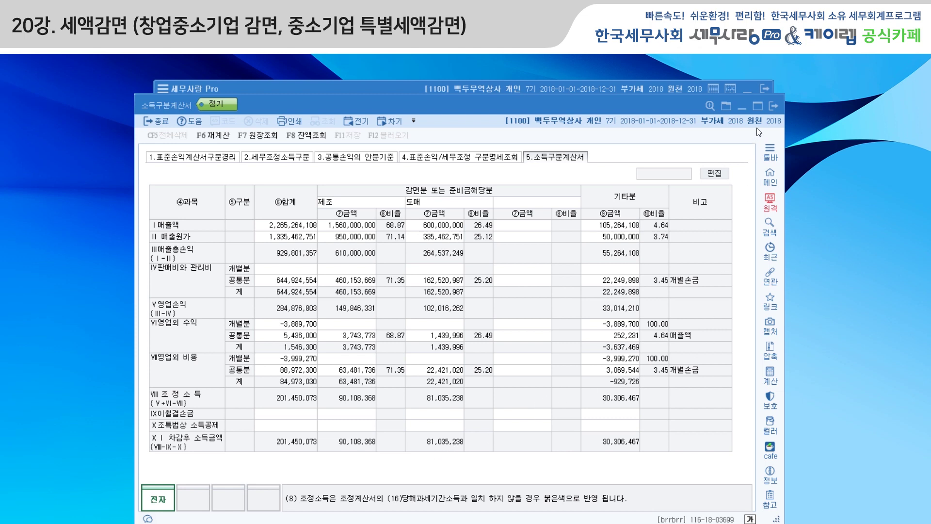
left_click(776, 108)
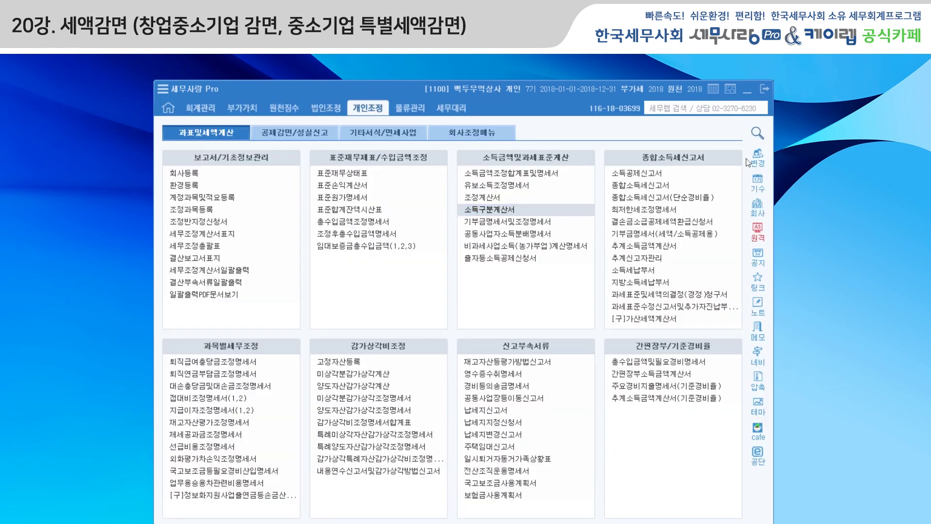
Review the 종합소득세신고서 from 이월결손.공제 through 소득공제명세 and 종합소득계산, then close it with its contents saved
left_click(636, 186)
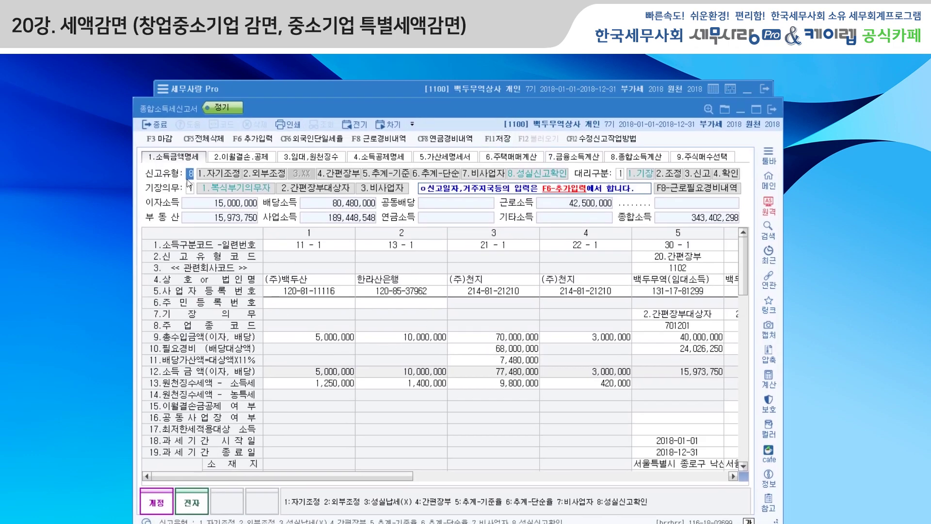
left_click(243, 158)
left_click(315, 161)
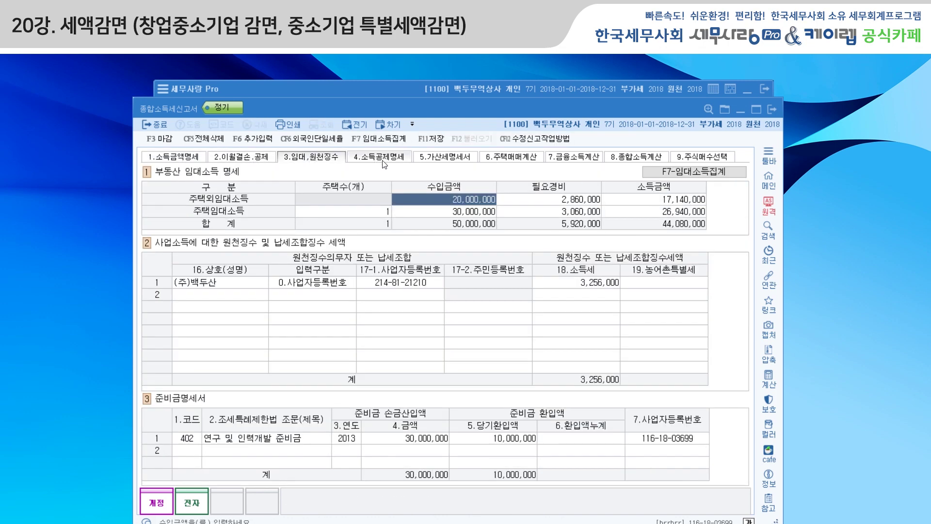
left_click(383, 162)
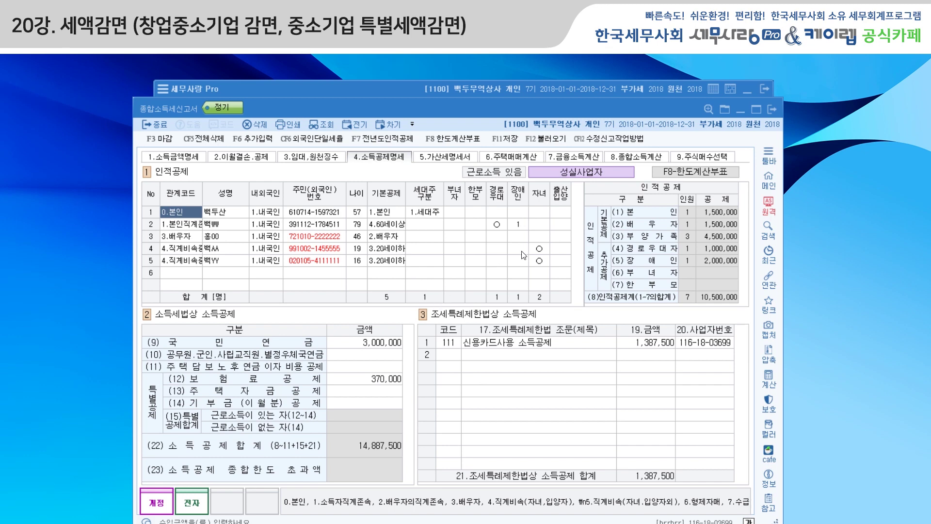
left_click(645, 160)
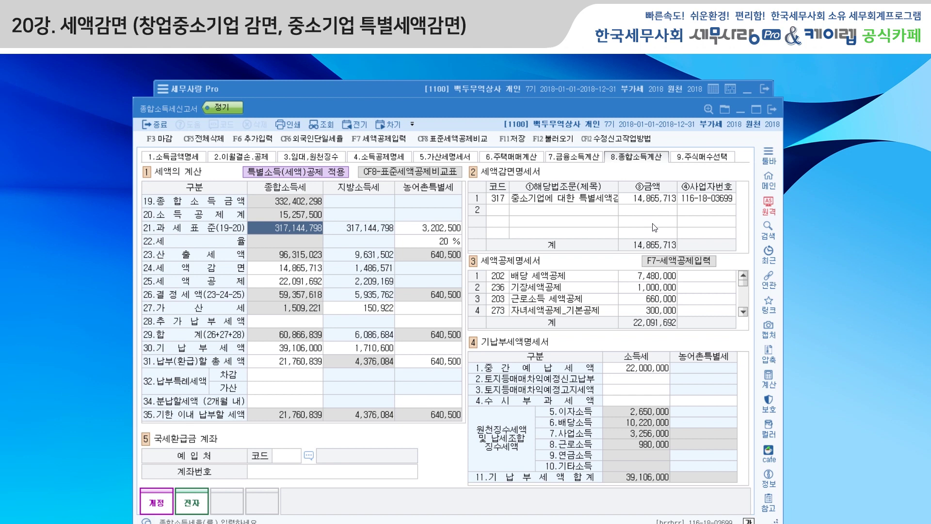
left_click(770, 110)
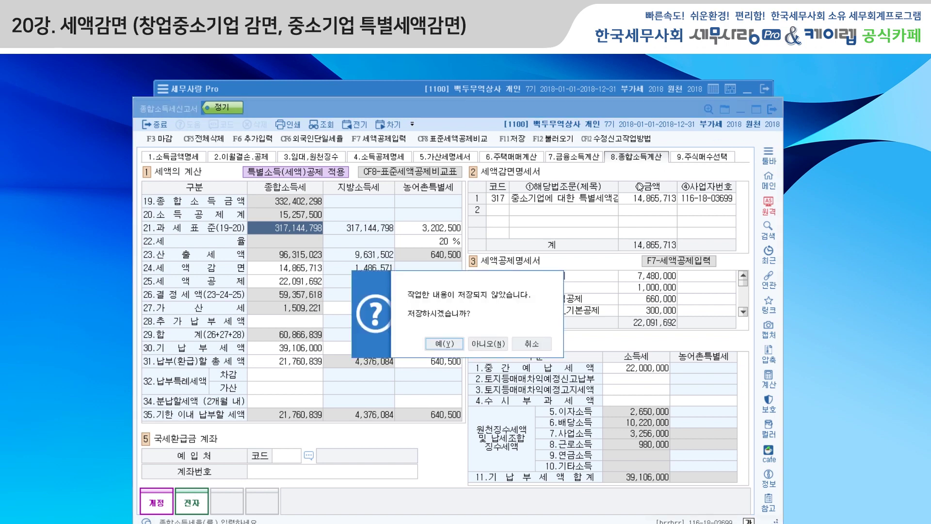
left_click(455, 346)
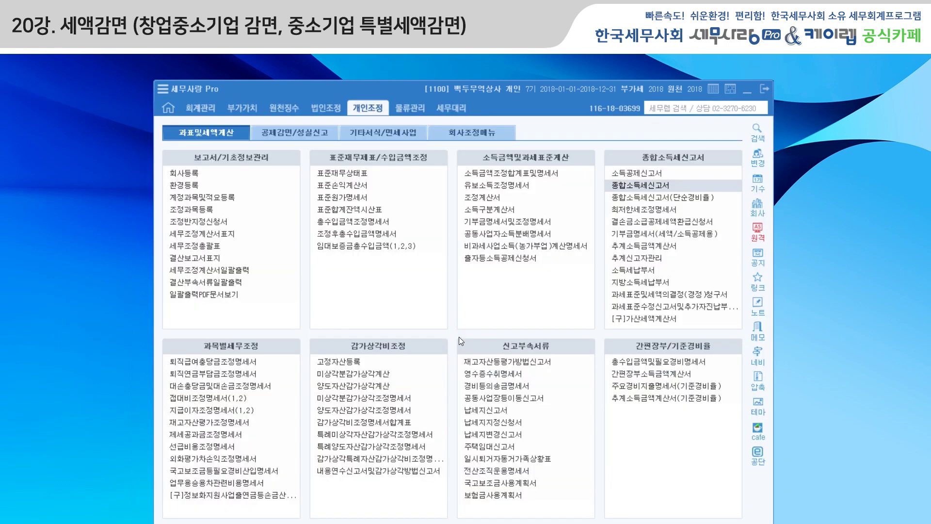
Open the 감면세액조정명세서 from the tax credit and reduction forms and examine the list of 공제구분 codes
left_click(299, 135)
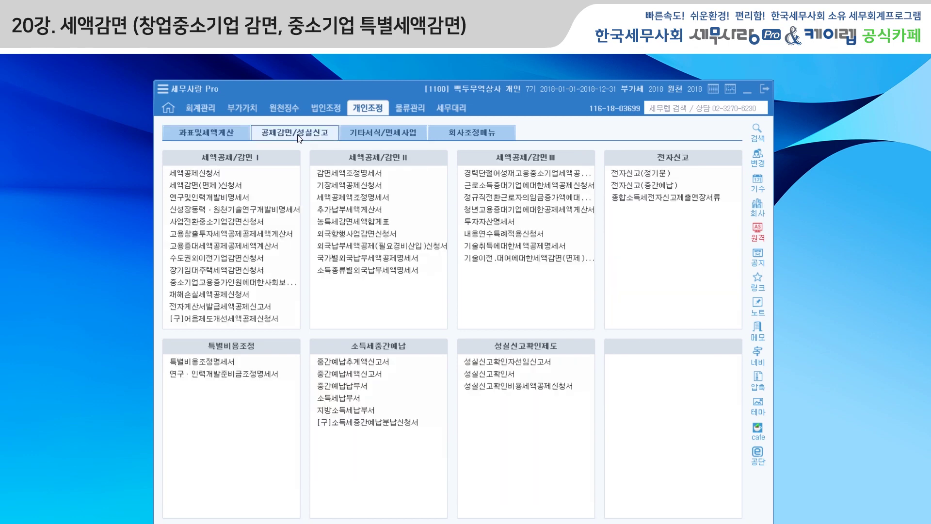
left_click(360, 174)
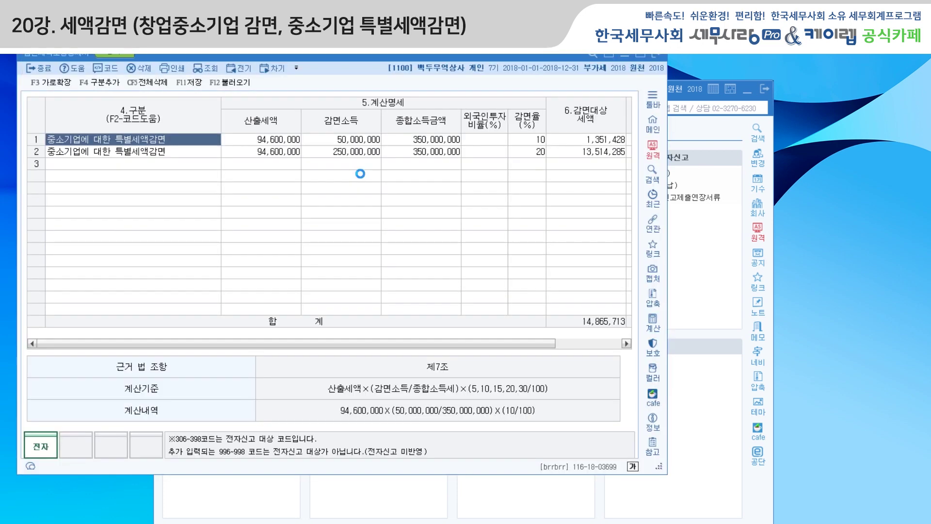
left_click_drag(310, 56, 420, 104)
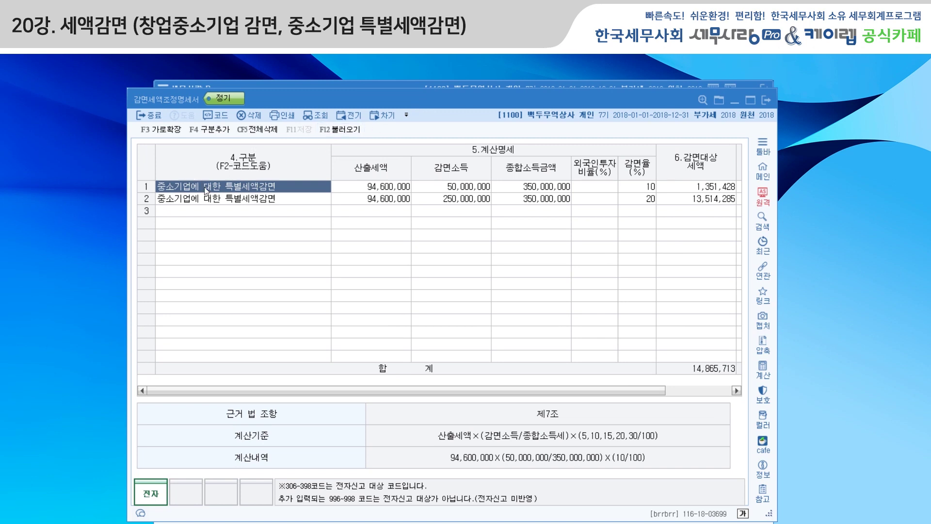
left_click(219, 117)
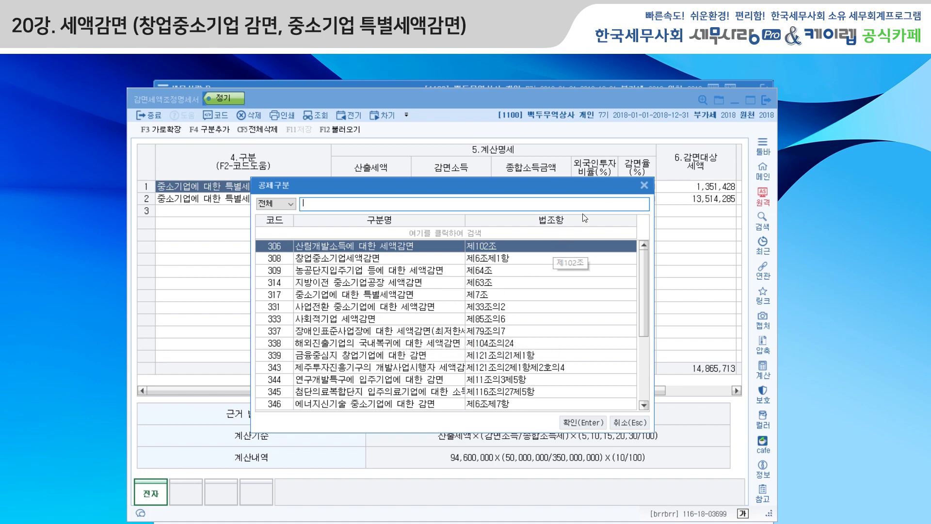
left_click(644, 186)
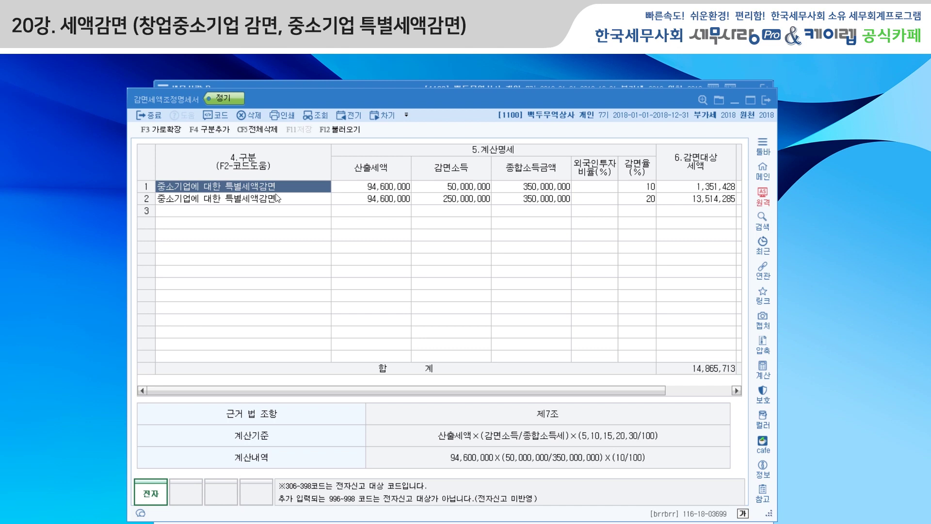
Load 종합소득금액 and 산출세액 from the 종합소득세신고서 into the 감면세액조정명세서
key("Return")
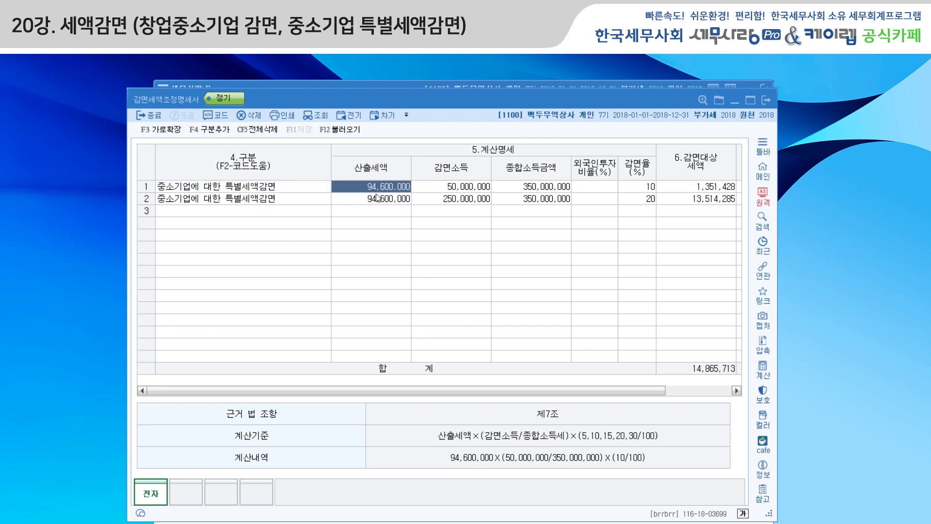
left_click(340, 130)
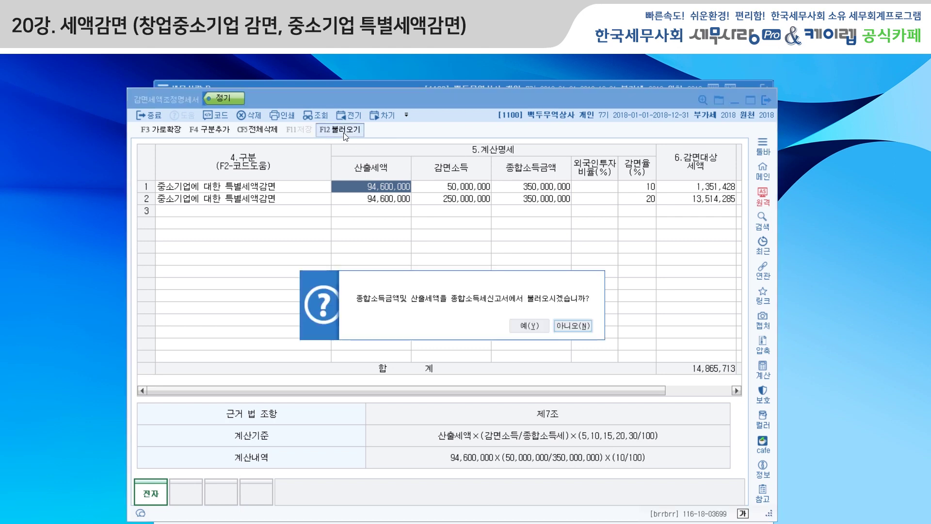
left_click(535, 327)
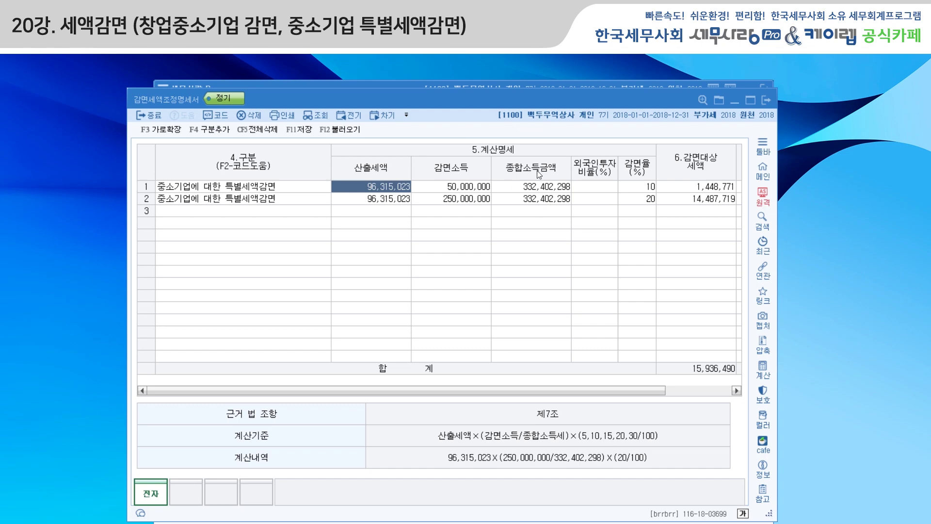
left_click_drag(478, 106, 478, 116)
left_click(397, 90)
left_click(206, 132)
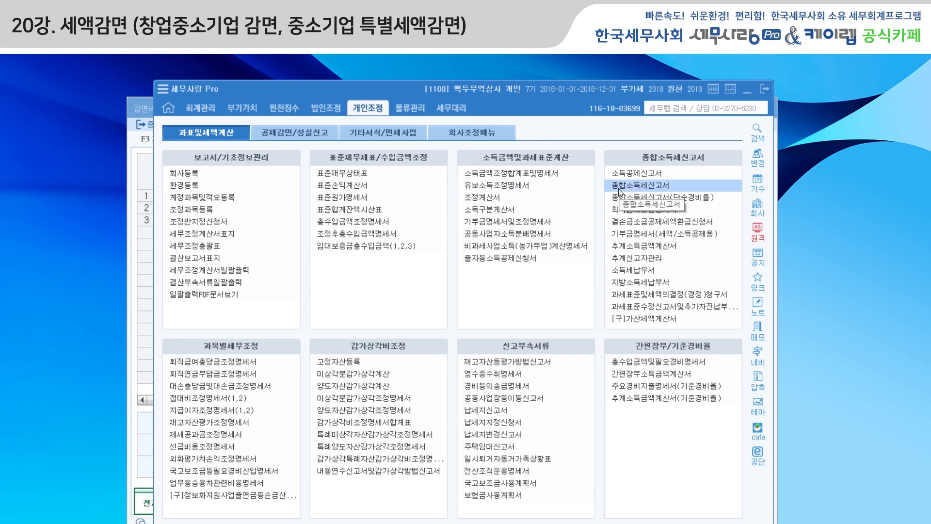
left_click(141, 108)
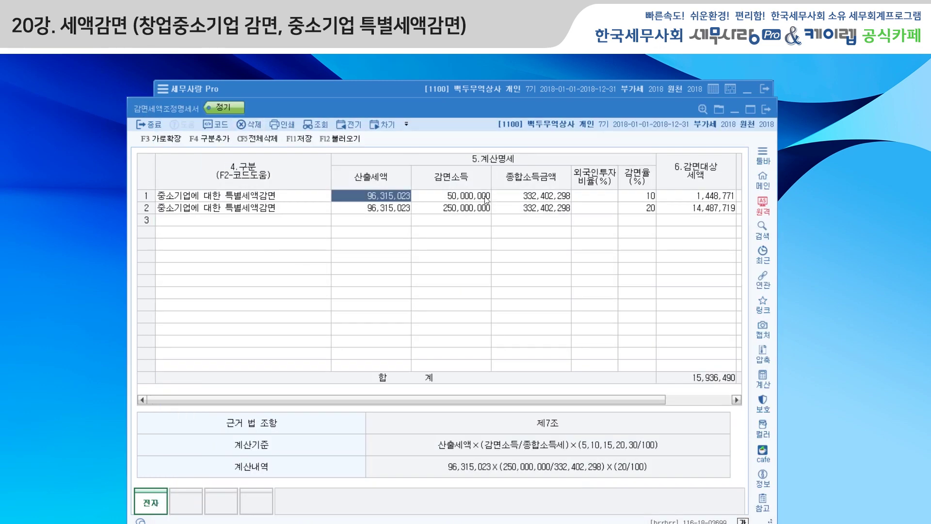
In row 1 of the 감면세액조정명세서, set 산출세액 to 94,600,000 and 종합소득금액 to 350,000,000
left_click(457, 198)
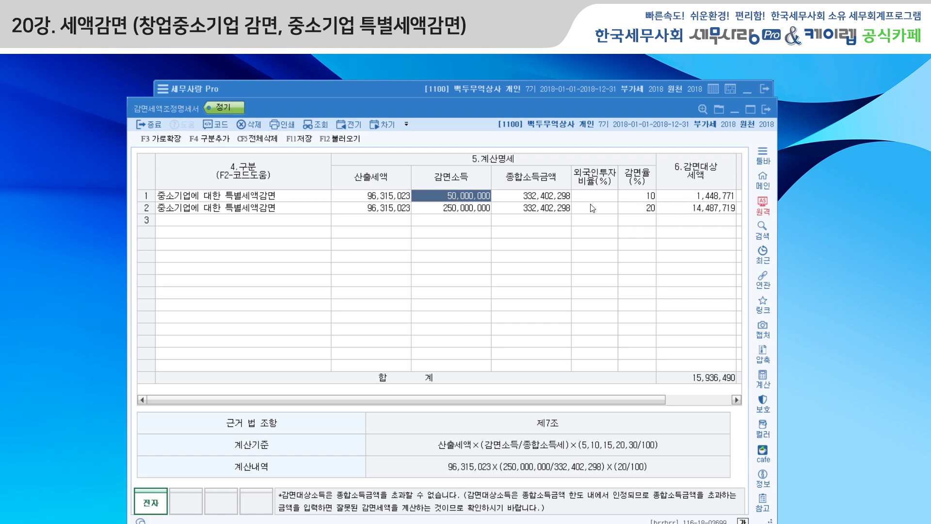
left_click(395, 199)
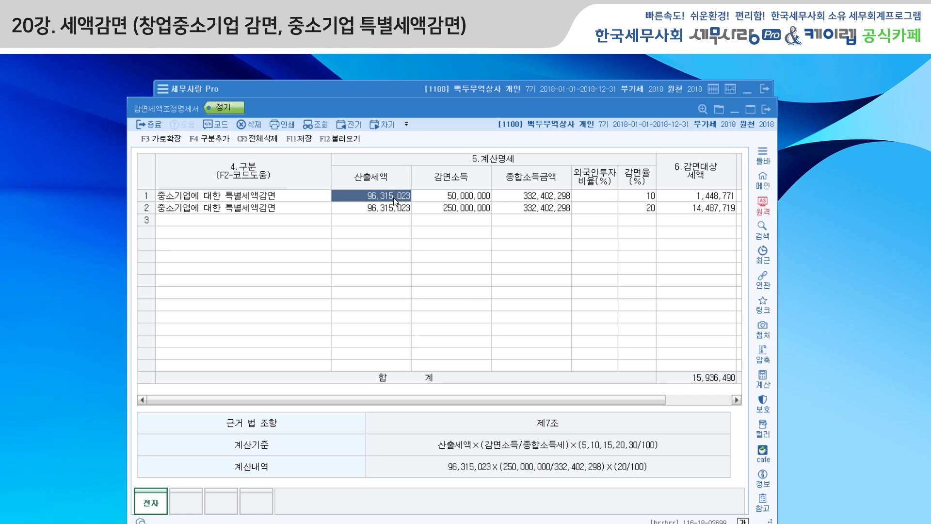
type("9")
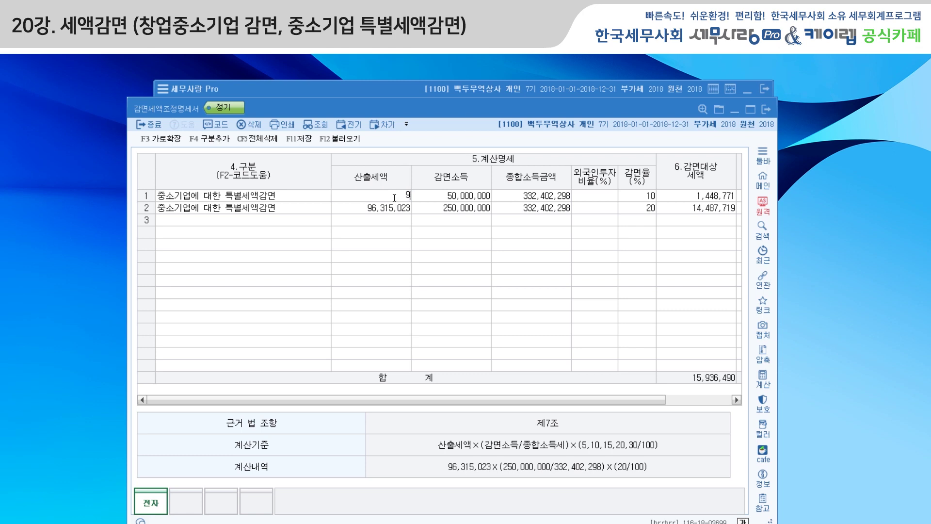
type("4,600,000")
key("Return")
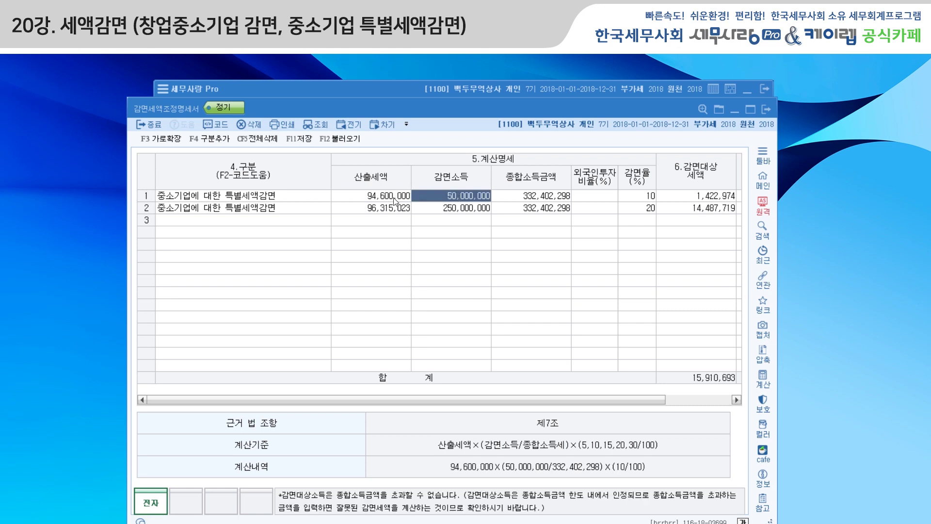
key("Return")
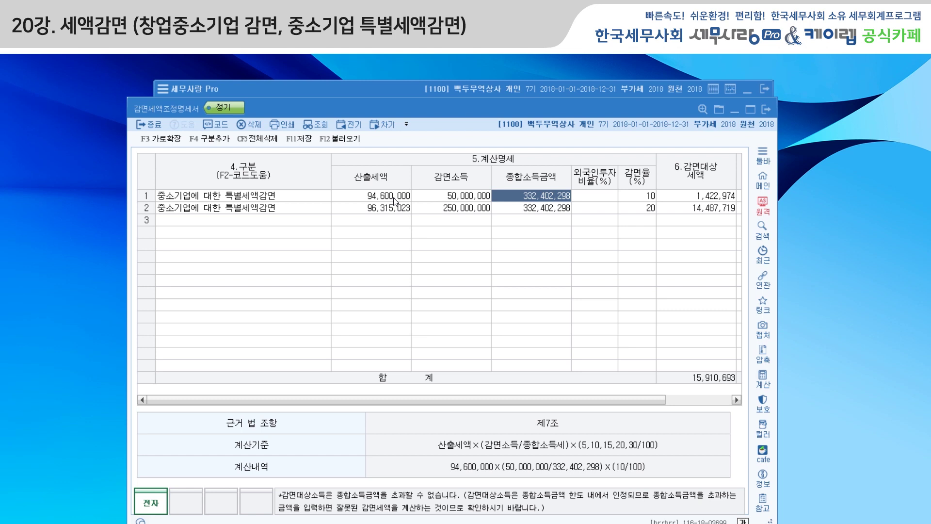
type("350000000")
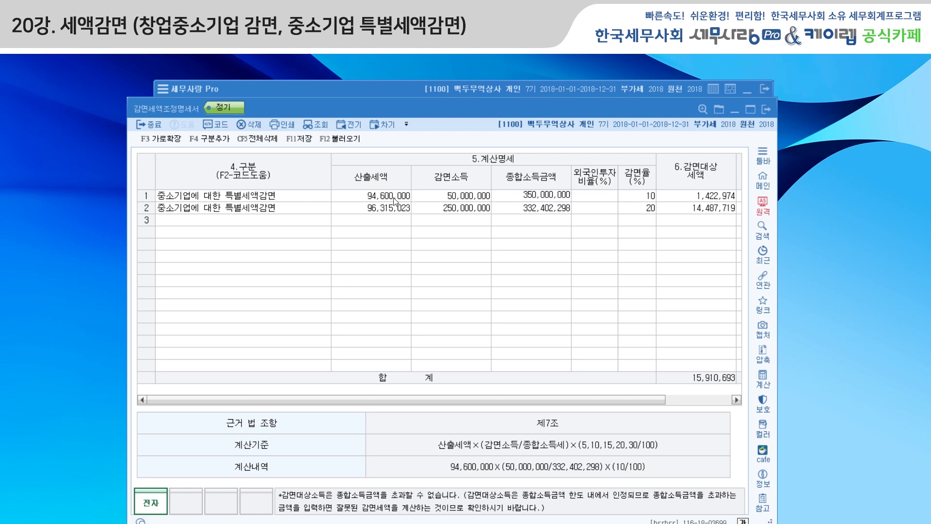
key("Return")
key("Return")
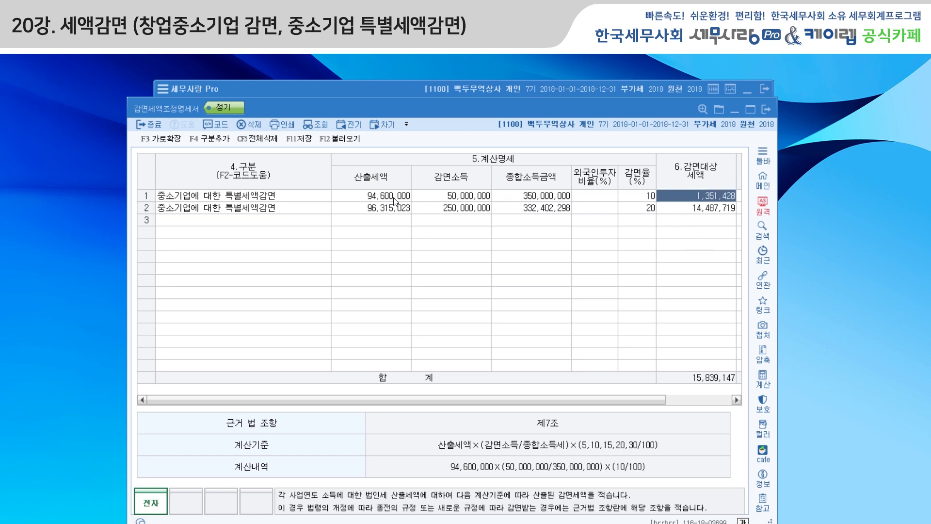
In row 2, enter 9,460,000 as 산출세액, 250,000,000 as 감면소득 and 350,000,000 as 종합소득금액
key("Return")
key("Return")
key("Return")
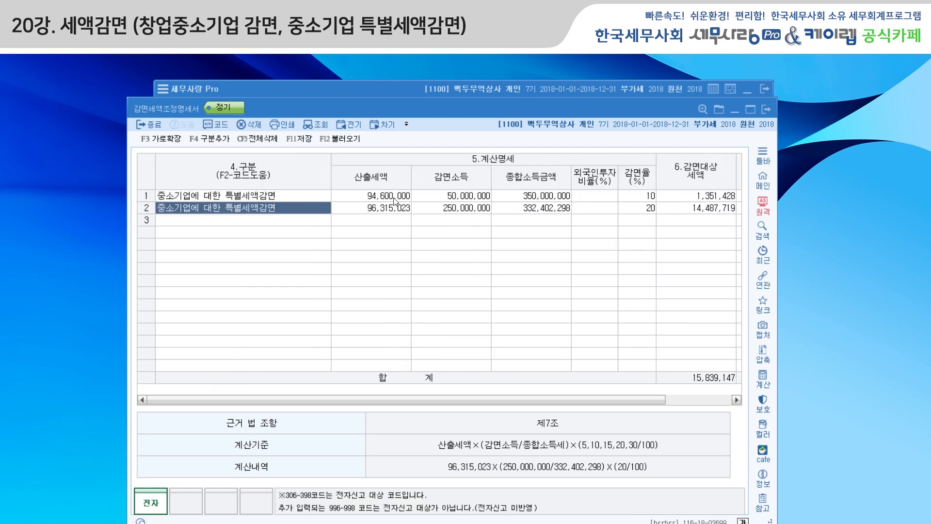
key("Return")
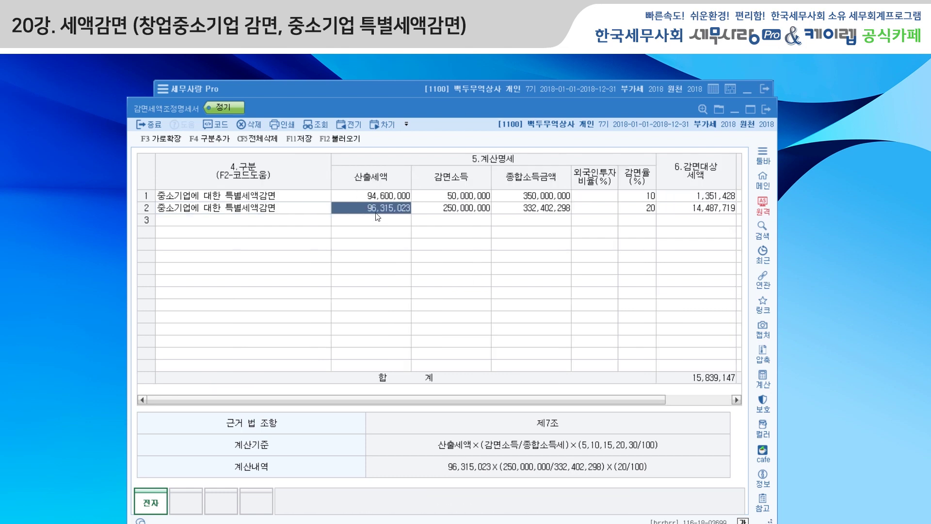
type("9460000")
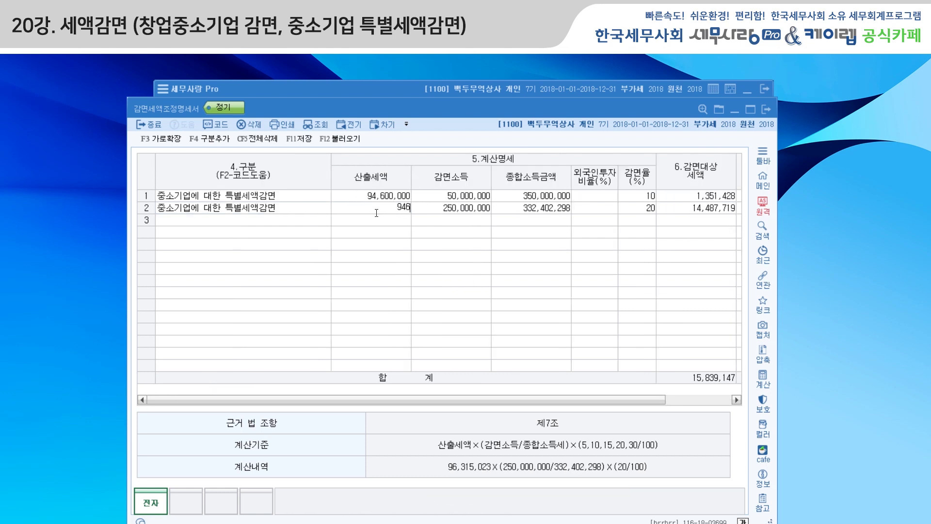
key("Return")
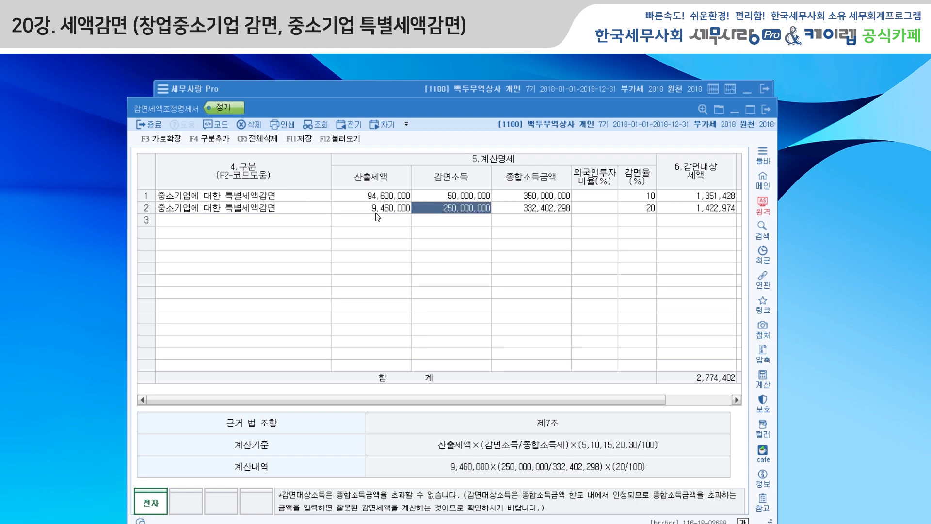
type("250000000")
key("Return")
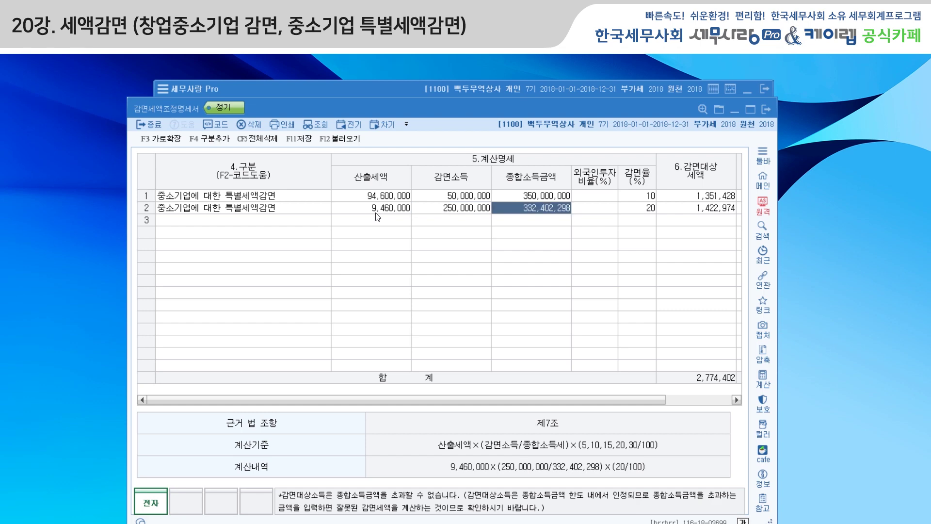
type("350000000")
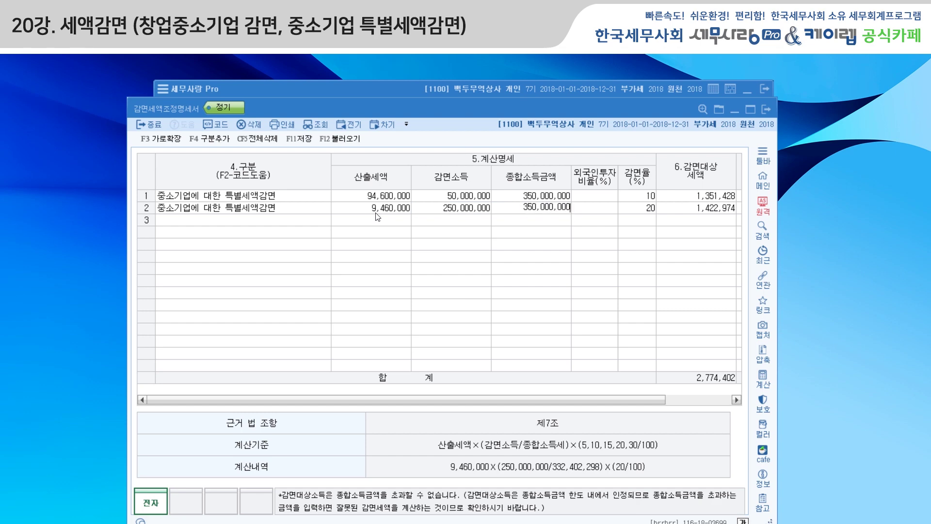
key("Return")
key("Return")
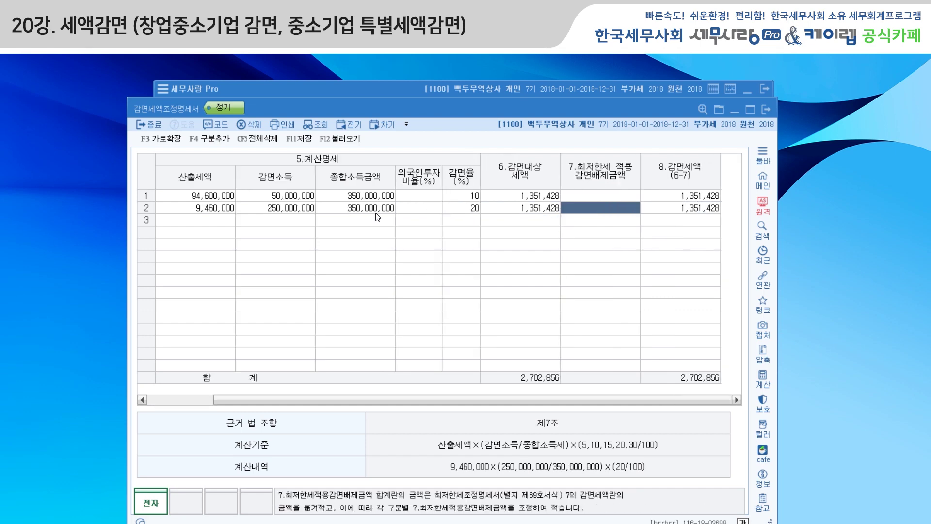
key("Return")
key("Return")
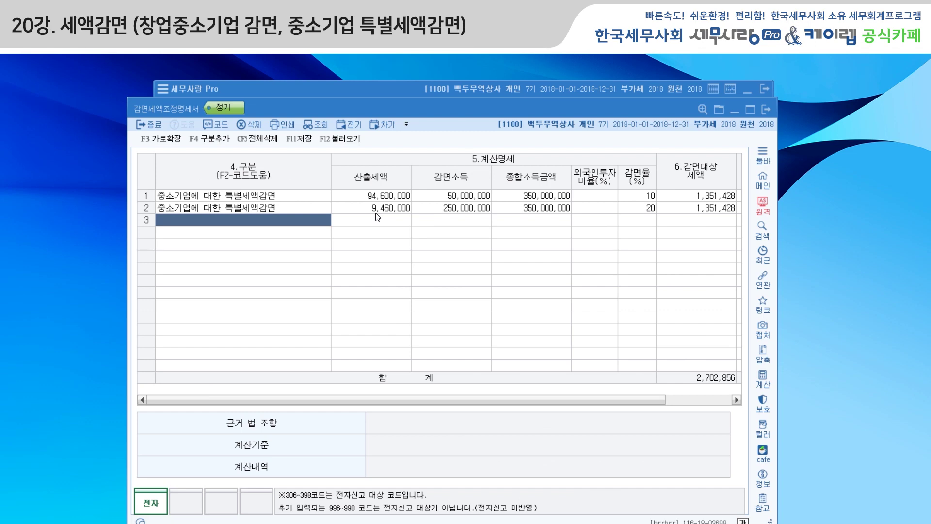
Correct row 2's 산출세액 to 94,600,000
left_click(639, 210)
left_click(679, 238)
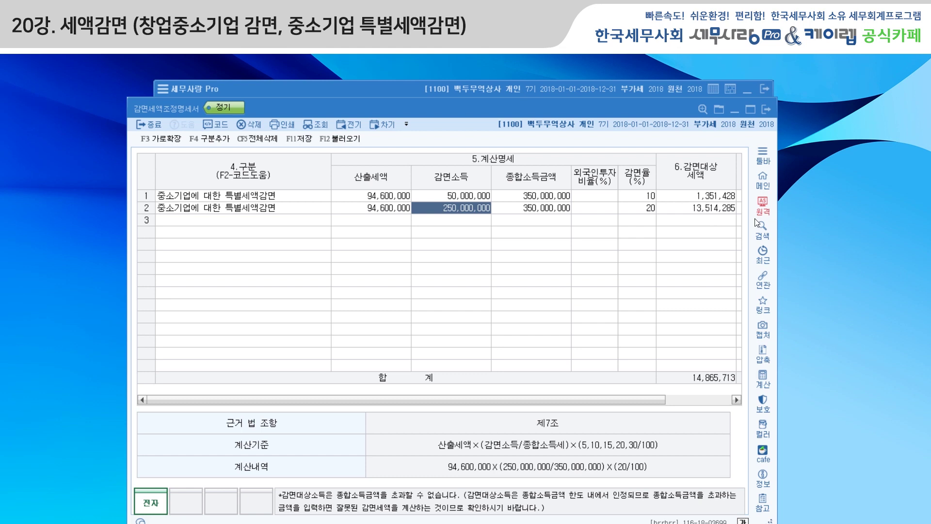
Save and close the 감면세액조정명세서, and open the 세액감면(면제)신청서
left_click(765, 110)
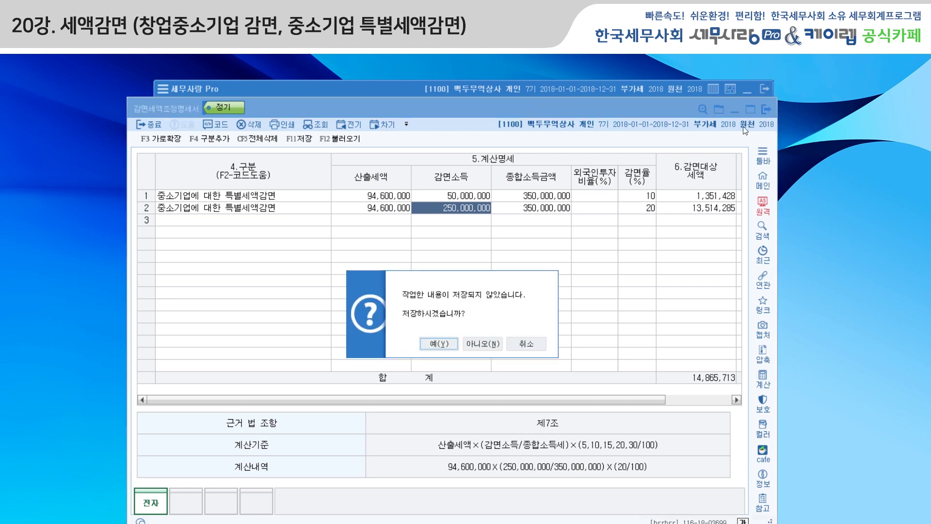
left_click(431, 340)
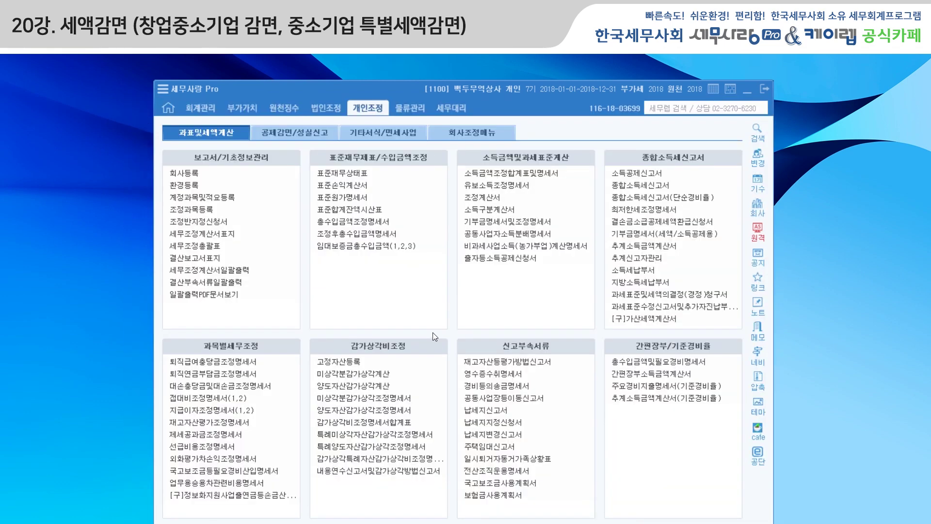
left_click(294, 133)
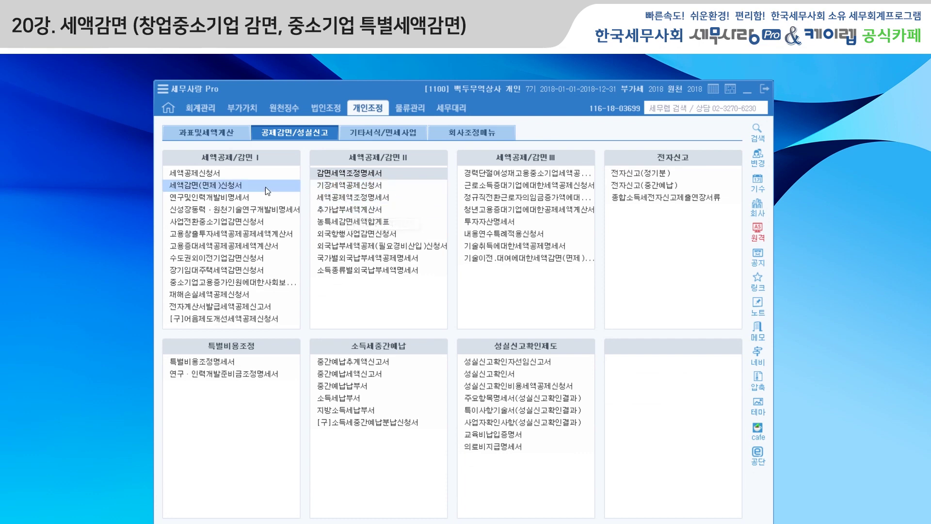
left_click(203, 186)
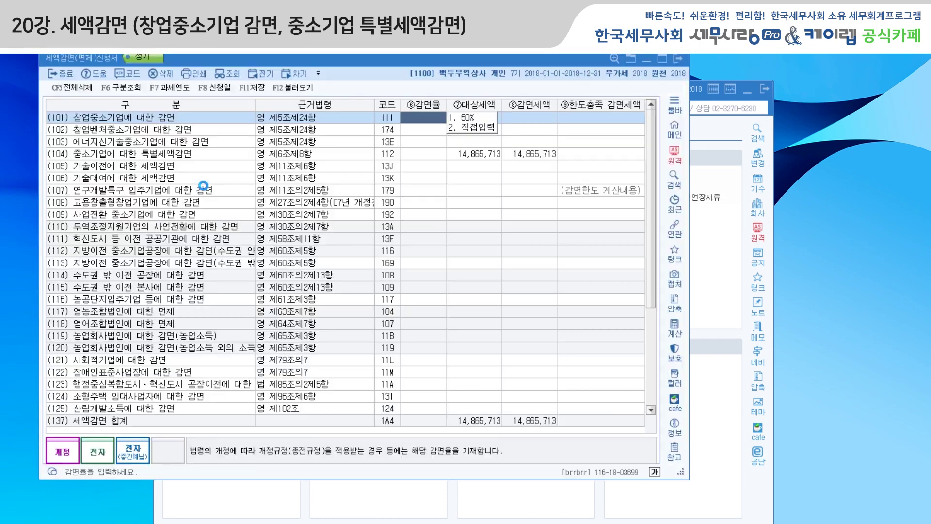
Reload the 세액감면(면제)신청서 amounts from the 감면세액조정명세서, and close the form with its changes saved
left_click_drag(377, 60, 419, 102)
left_click(333, 131)
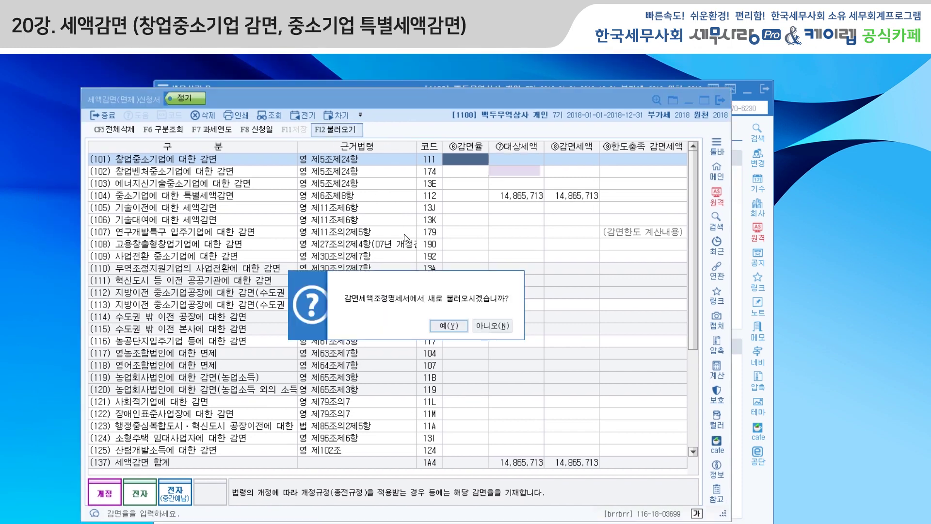
left_click(445, 324)
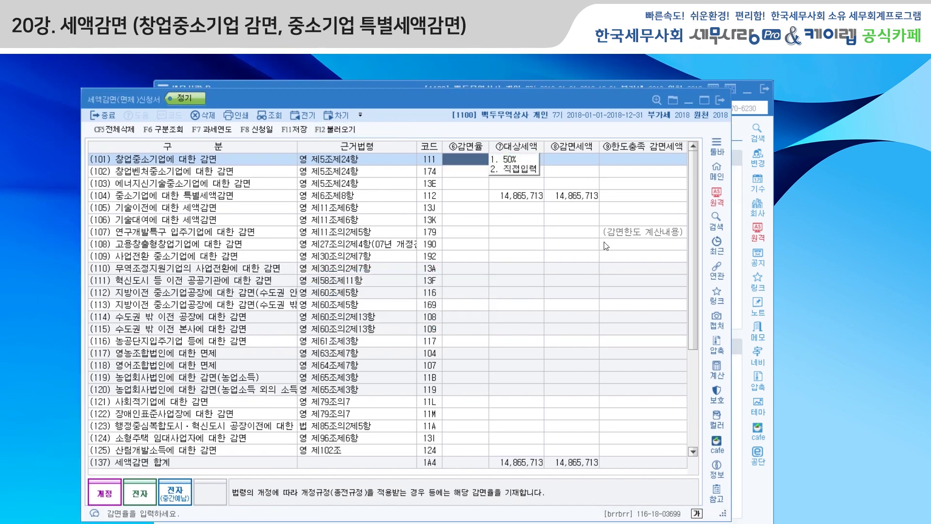
left_click(718, 102)
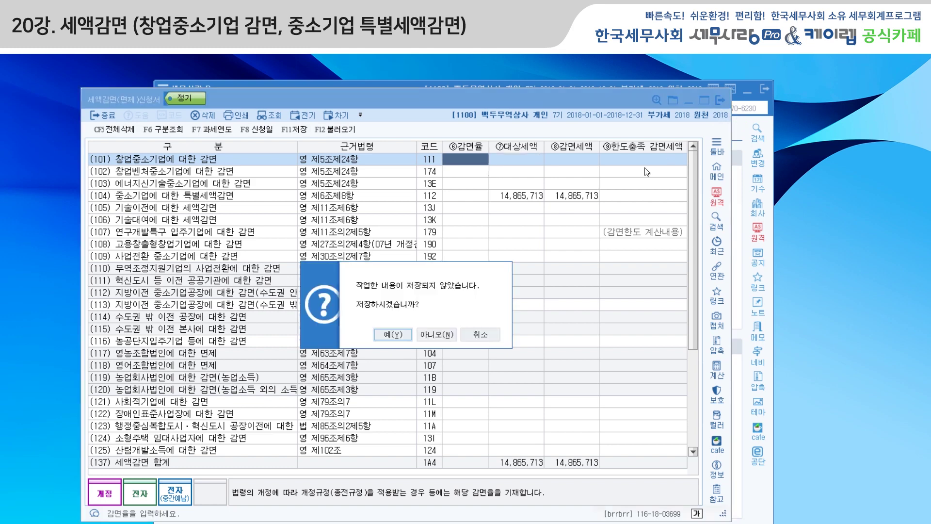
left_click(389, 336)
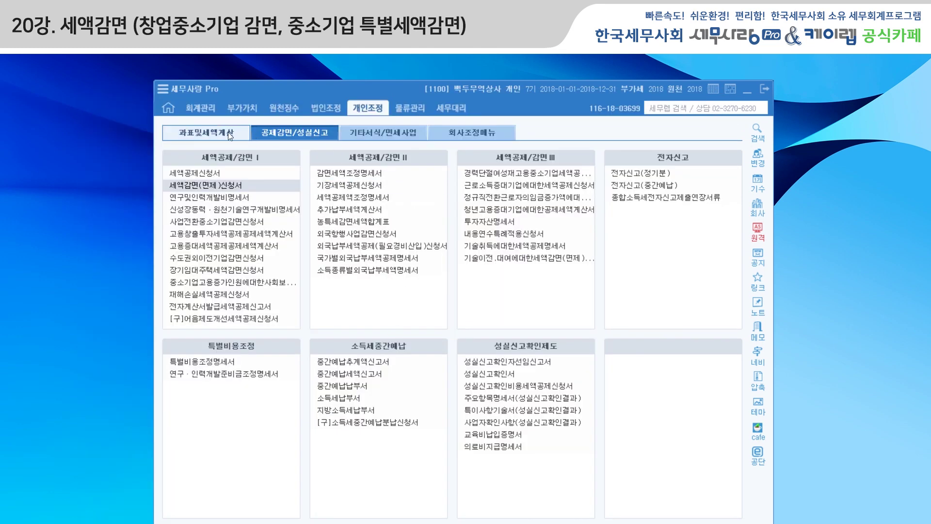
Open the 종합소득세신고서 at its 종합소득세계산 section
left_click(207, 131)
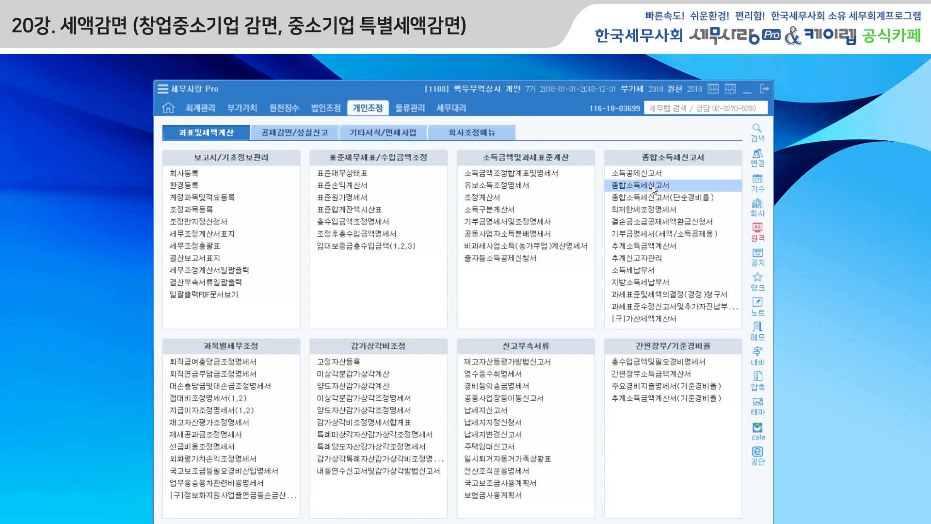
left_click(616, 184)
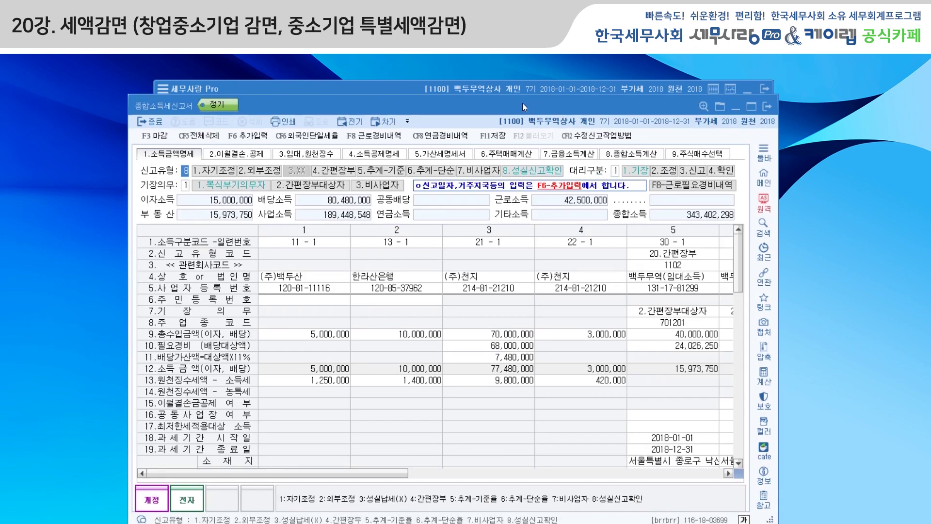
left_click_drag(522, 102, 504, 90)
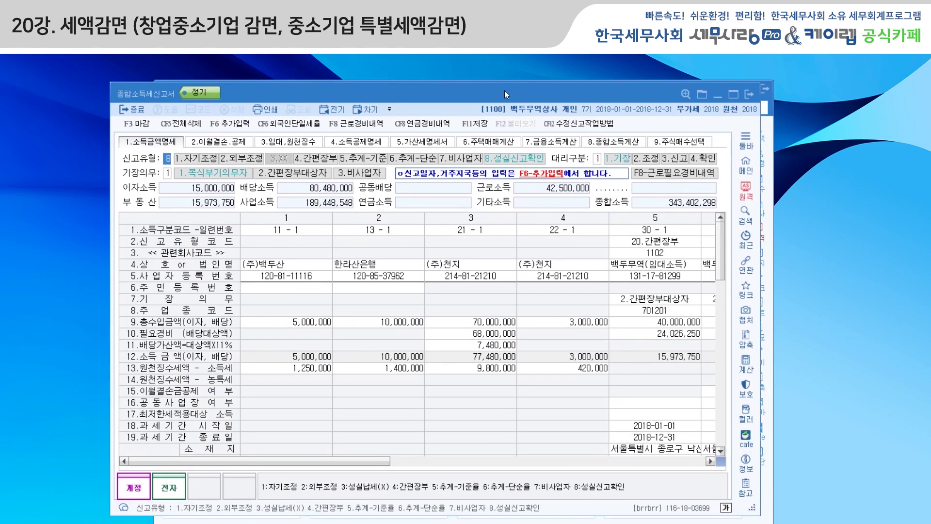
left_click(612, 146)
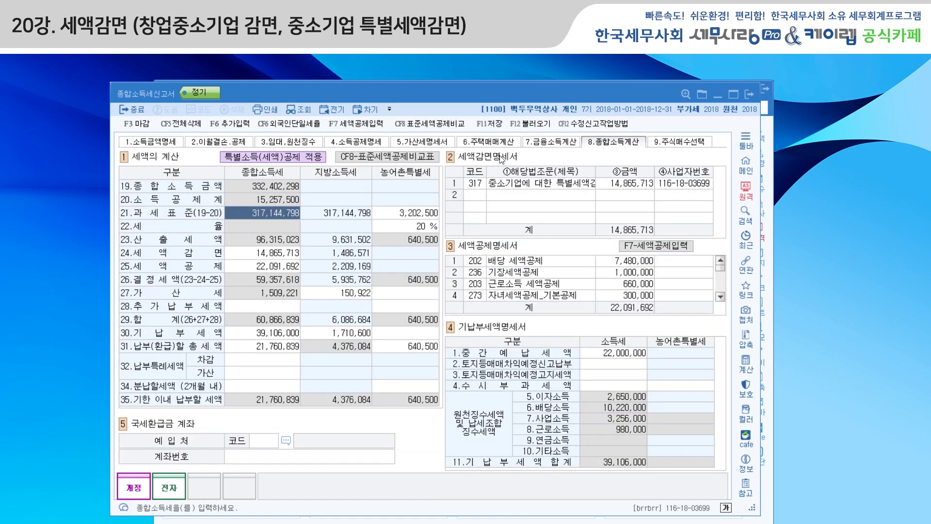
Look up the 세액감면 entries for the 세액감면명세서 and apply the selected code 317 중소기업에 대한 특별세액감면
left_click(483, 196)
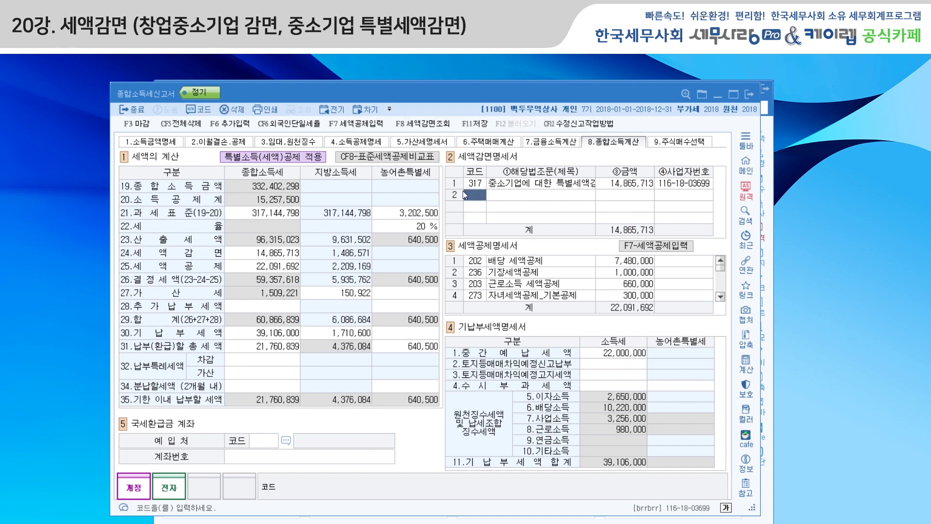
left_click(419, 124)
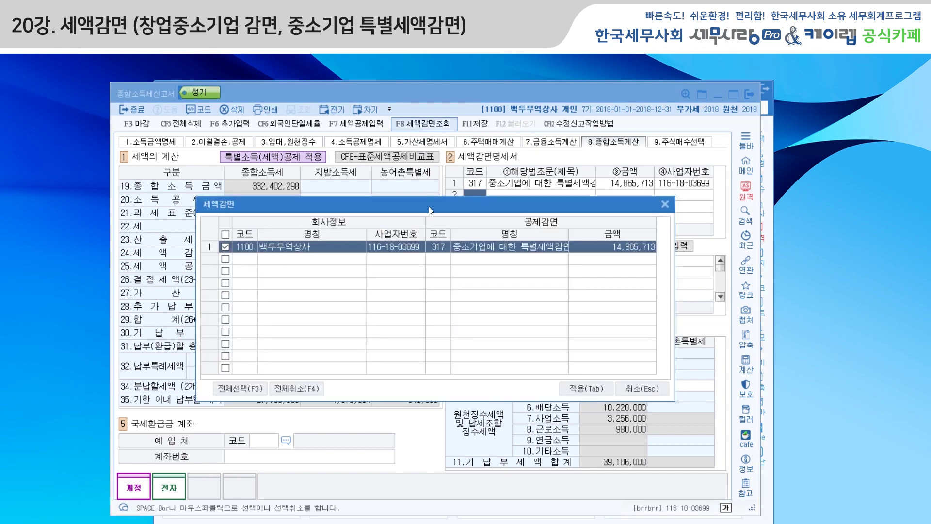
left_click_drag(411, 211, 376, 224)
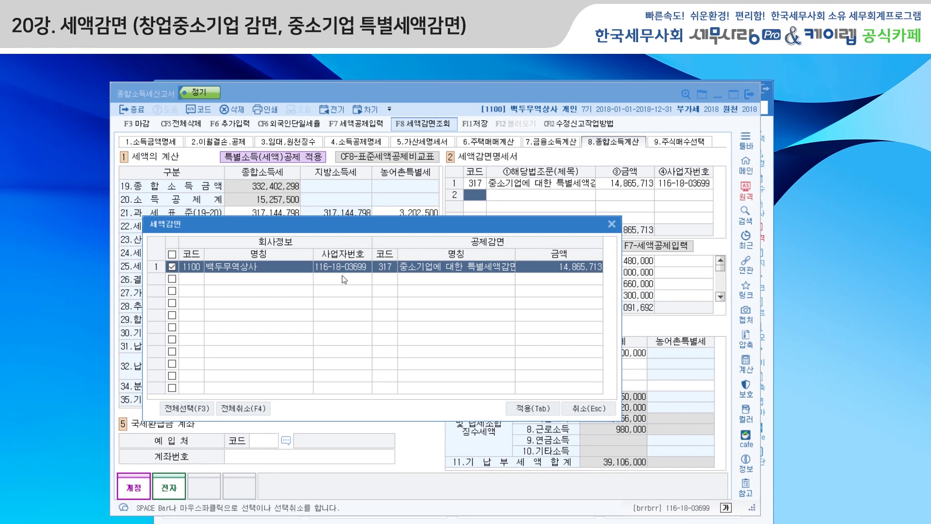
left_click(527, 412)
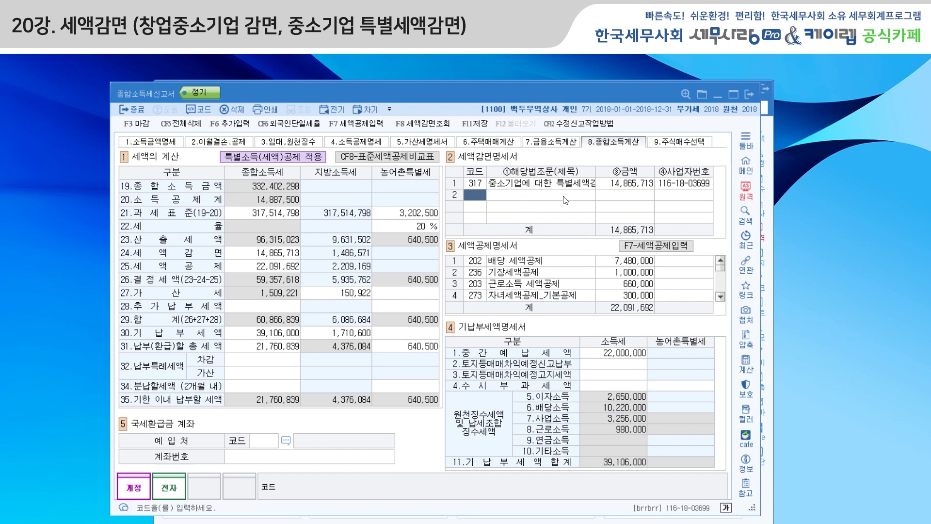